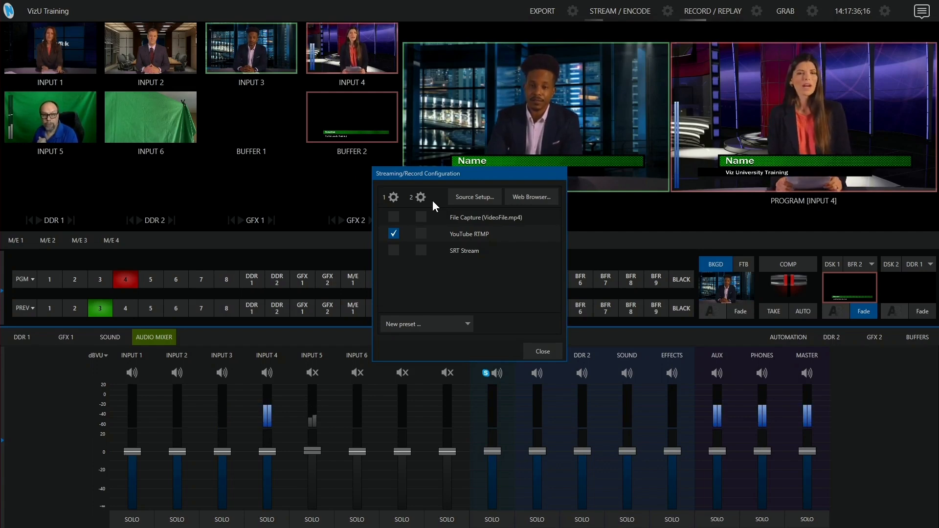
- Open the first stream's encoder configuration and choose the Medium preset
click(392, 196)
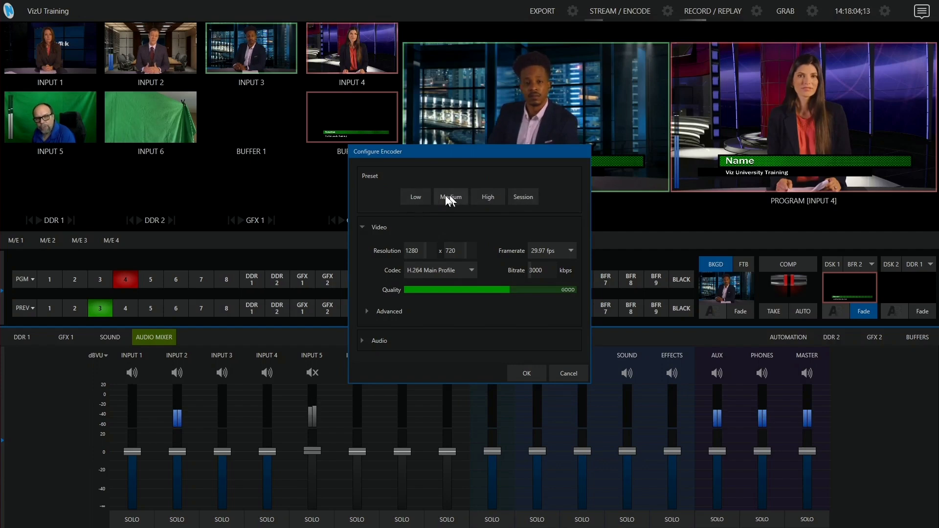
click(416, 197)
click(451, 197)
click(489, 197)
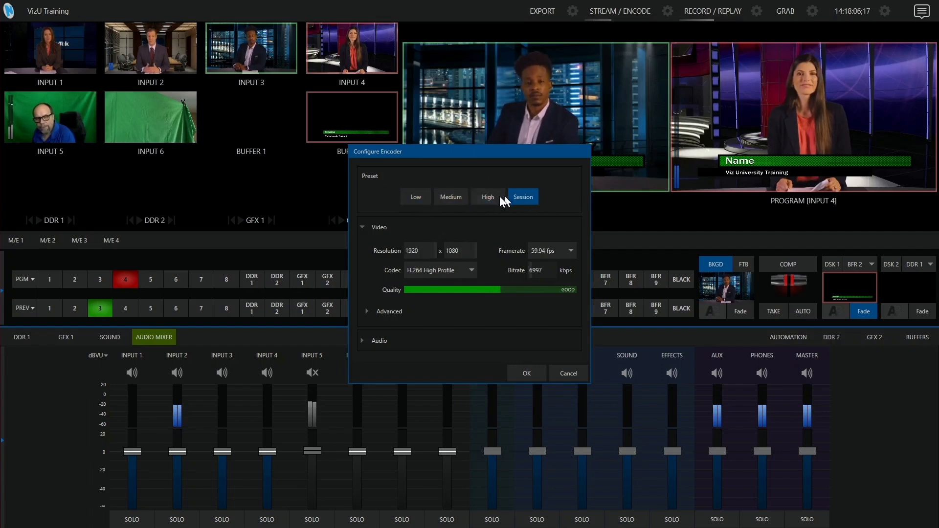
click(451, 197)
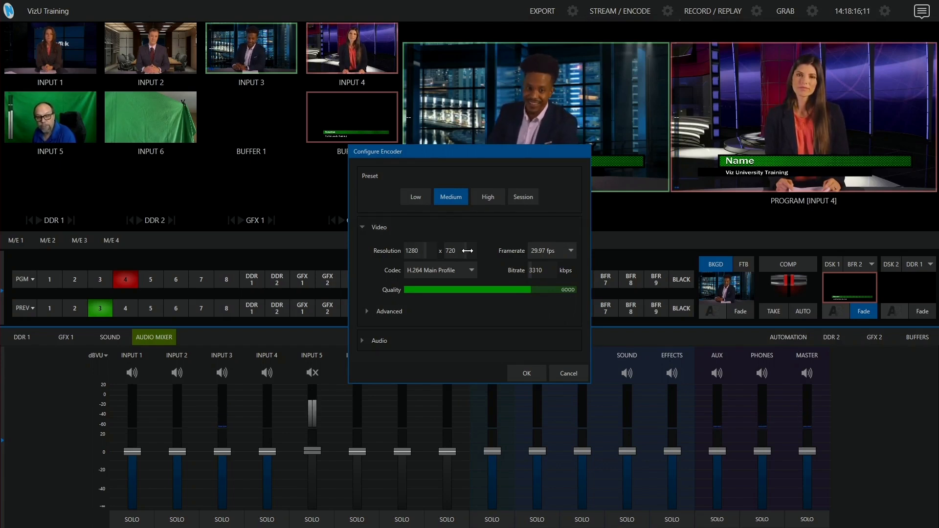
- Set the video bitrate to 3173 kbps
click(558, 251)
click(558, 251)
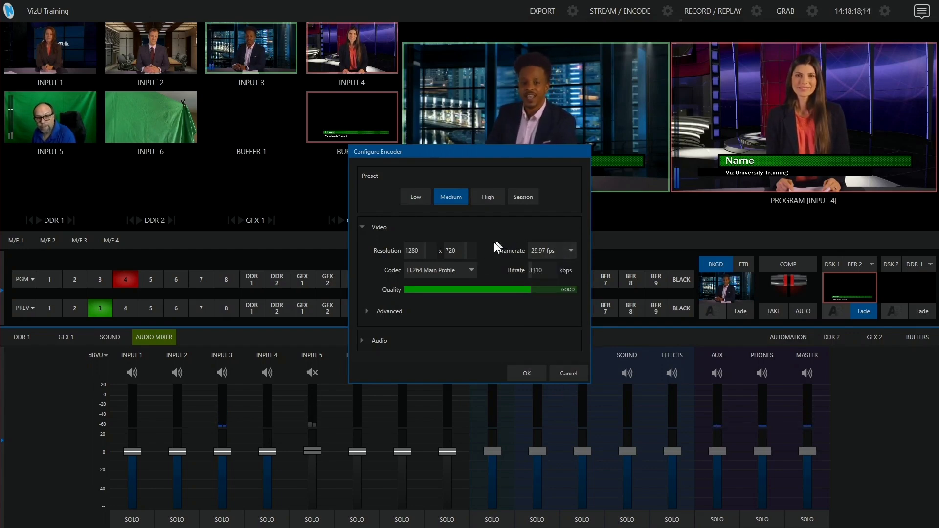
click(465, 269)
click(492, 279)
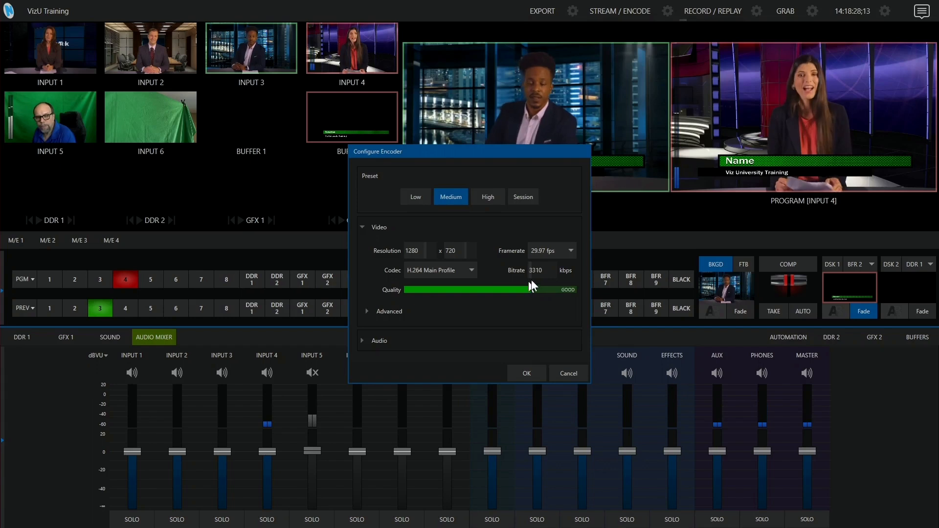
drag(540, 271, 540, 270)
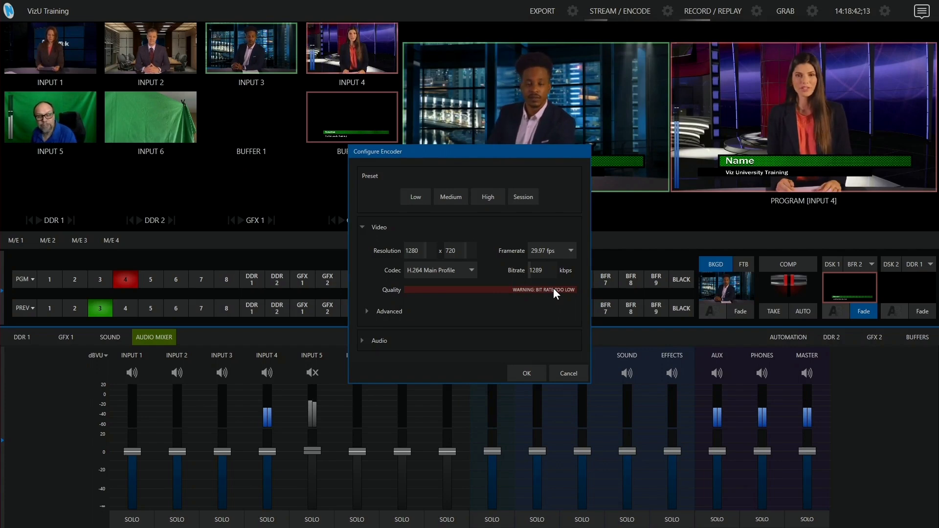
drag(541, 271, 543, 271)
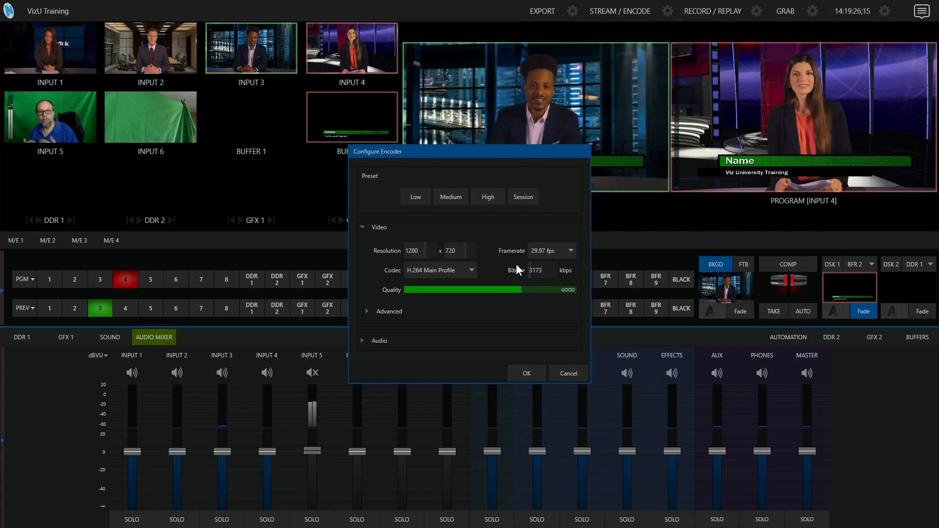
- Expand the advanced video settings and review the keyframe and rate-control mode options
click(395, 312)
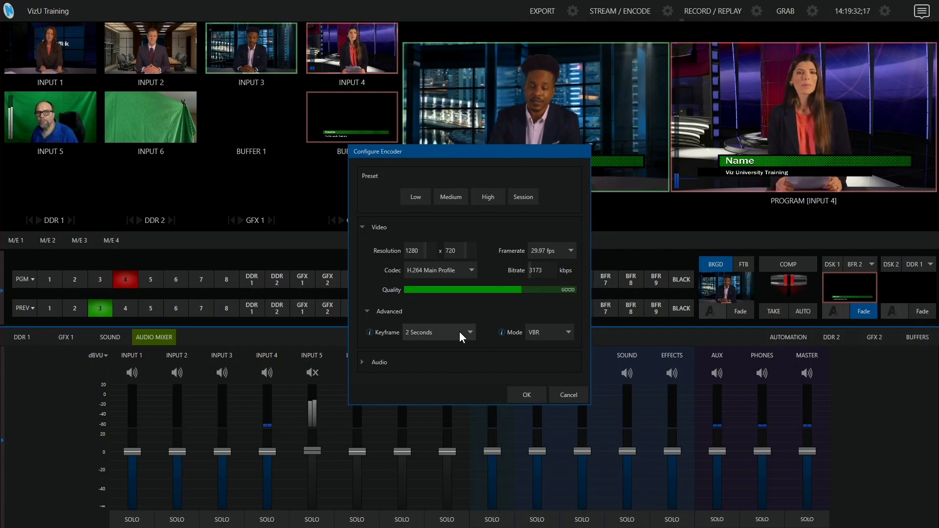
click(565, 333)
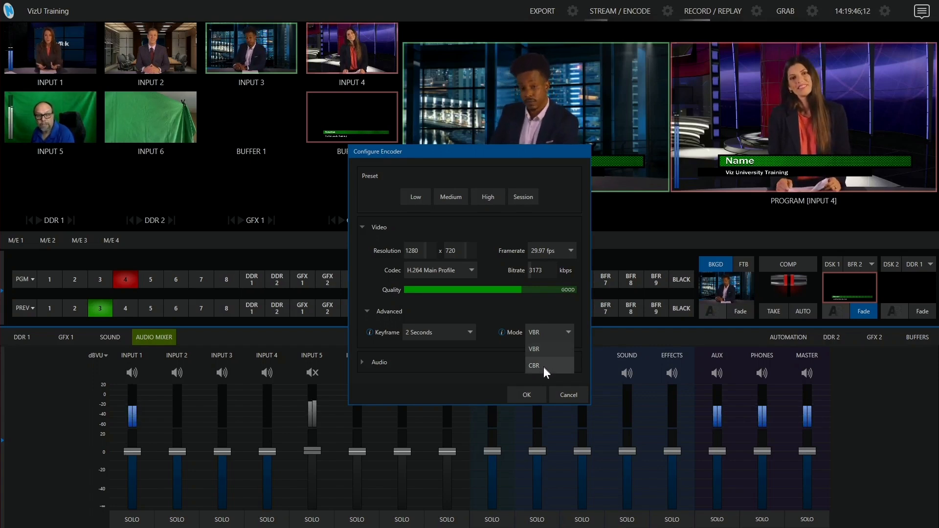
click(398, 308)
click(398, 309)
- Set the audio sample rate to 48k and apply the encoder settings
click(395, 336)
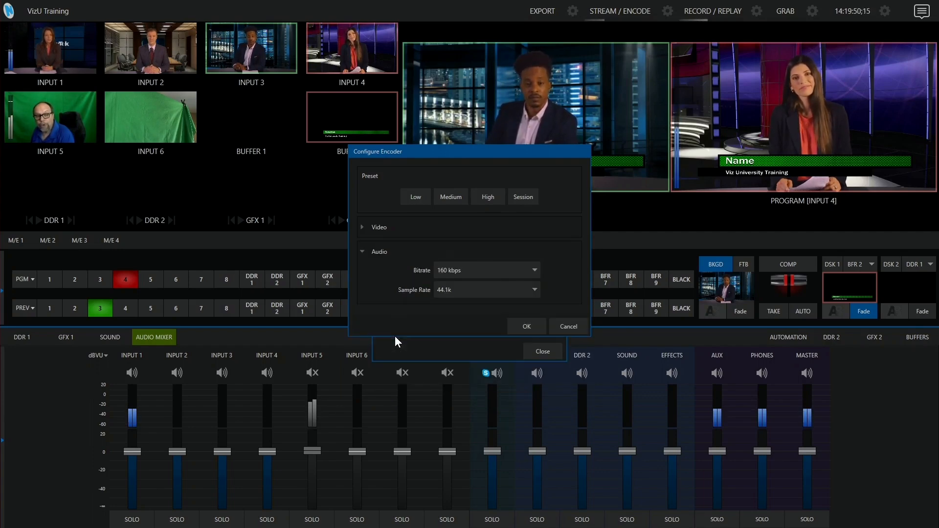
click(486, 291)
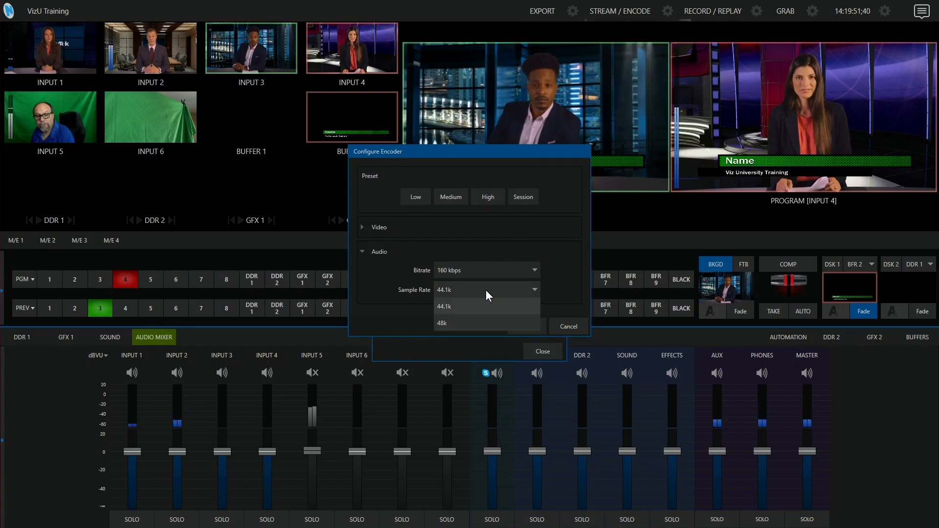
click(477, 320)
click(462, 270)
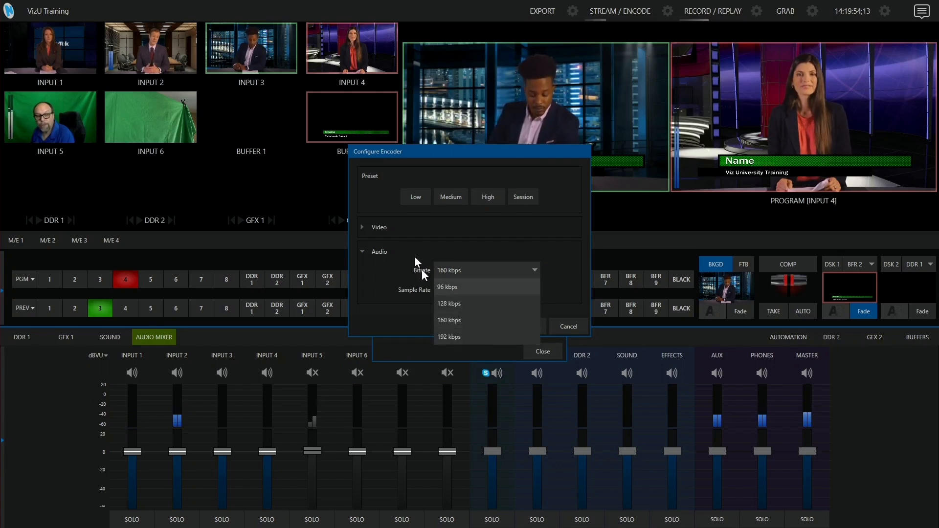
click(362, 225)
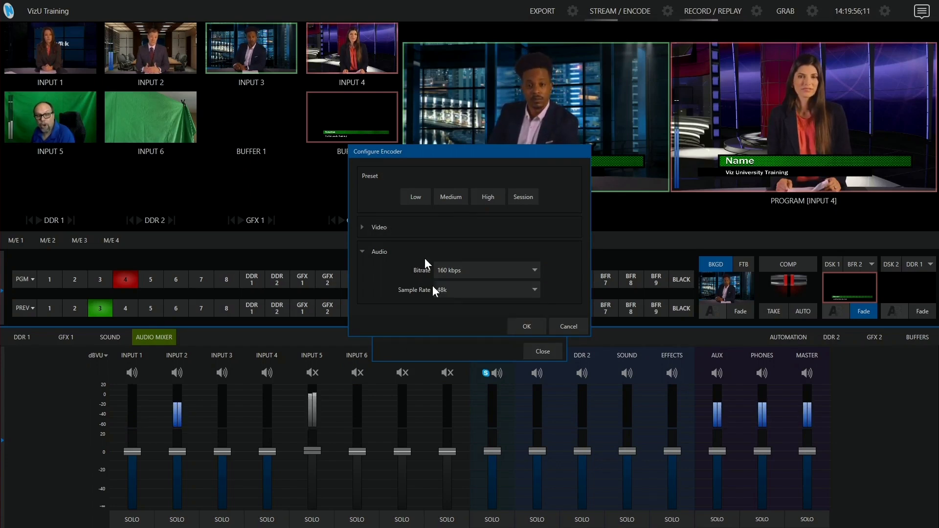
click(530, 326)
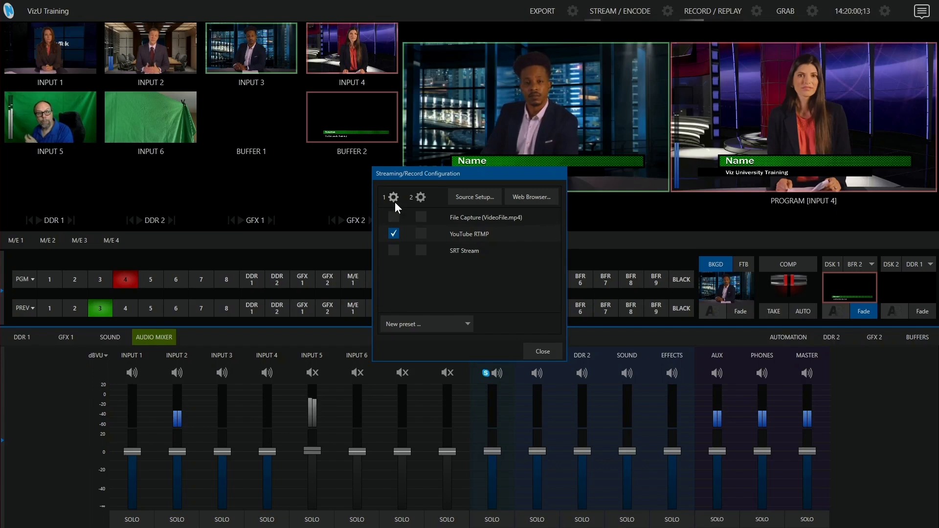
- Review the second stream's encoder settings and confirm them
click(421, 196)
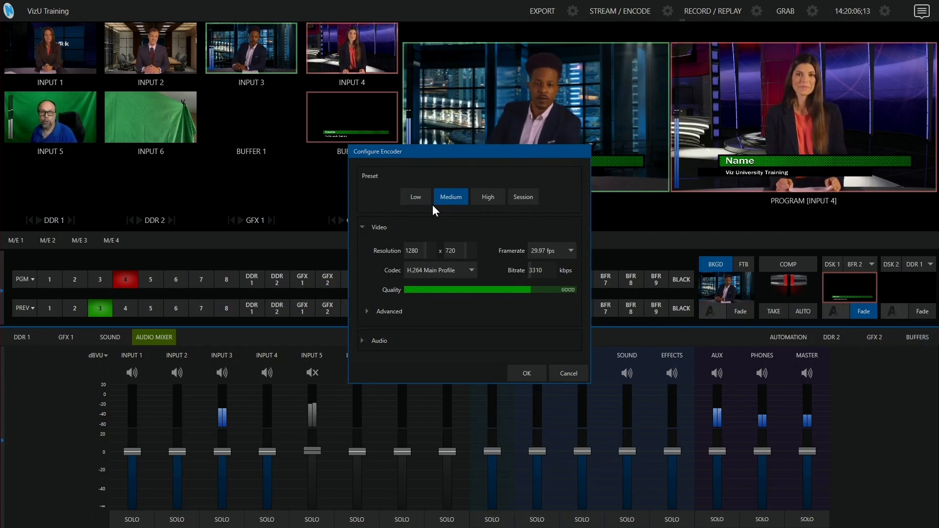
click(522, 373)
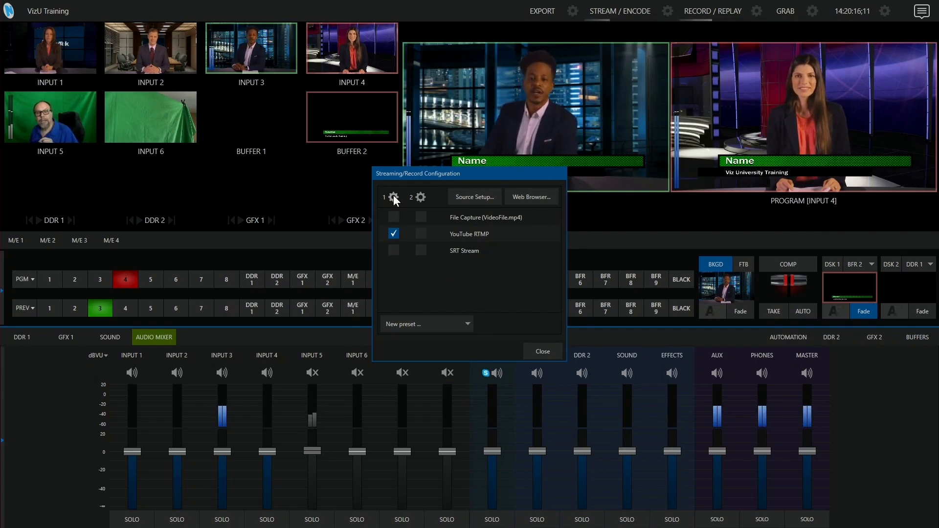
- Open the output configuration and set Stream 2's video source to MIX 2
click(475, 196)
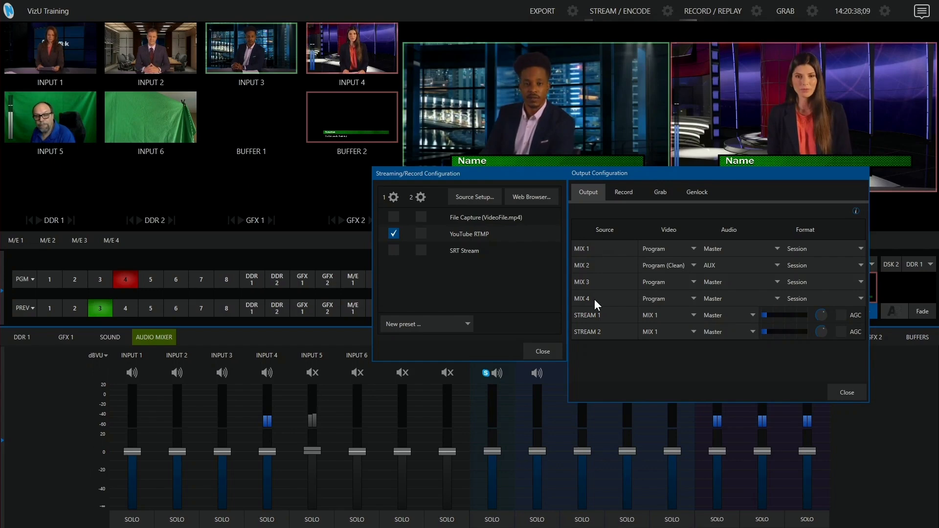
click(675, 331)
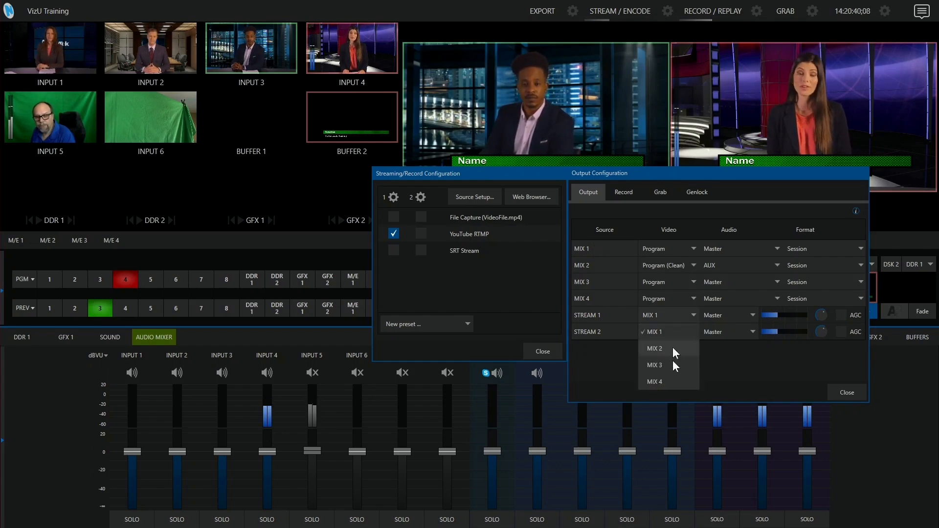
click(655, 333)
click(660, 332)
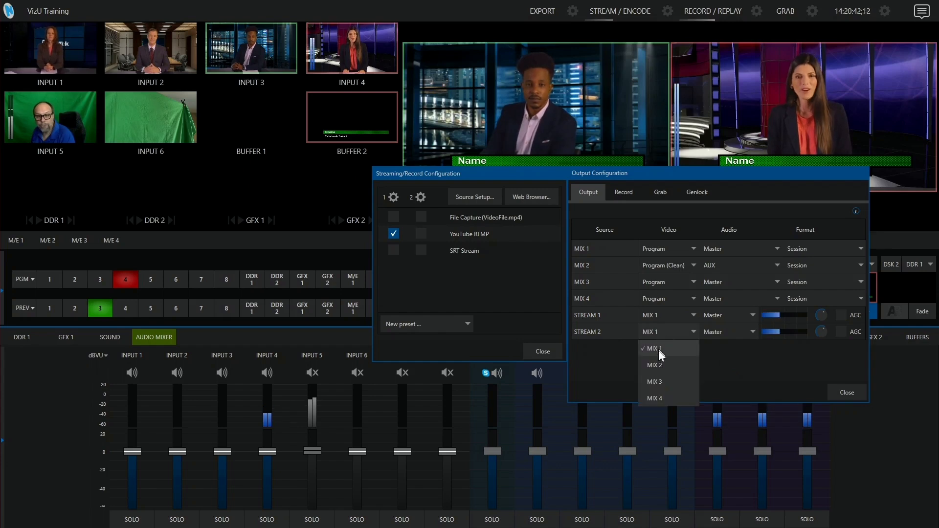
click(655, 365)
- Set Stream 2's audio source to AUX and close the output configuration
click(722, 313)
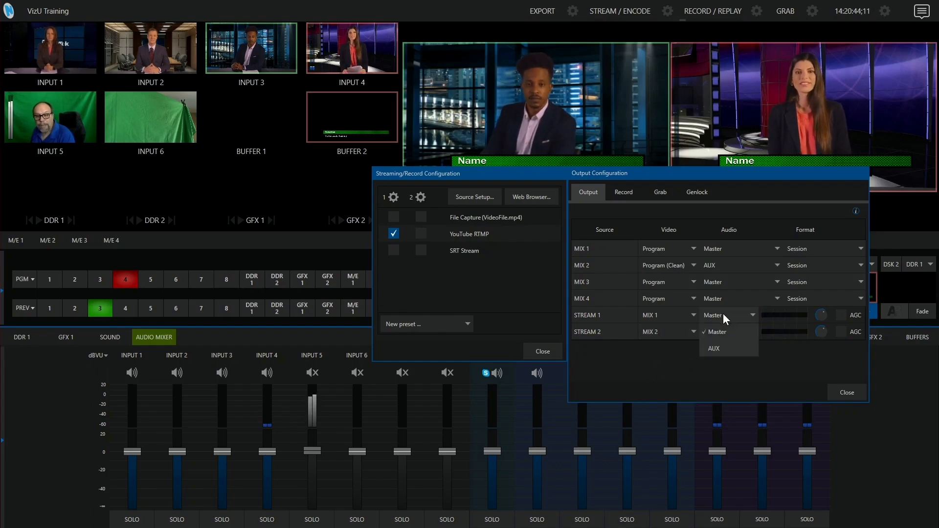
click(692, 353)
click(716, 332)
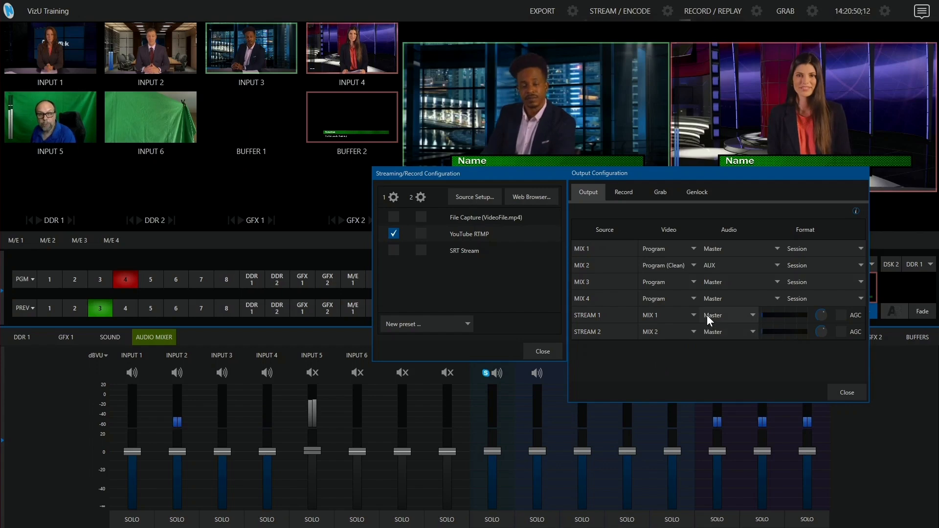
click(718, 335)
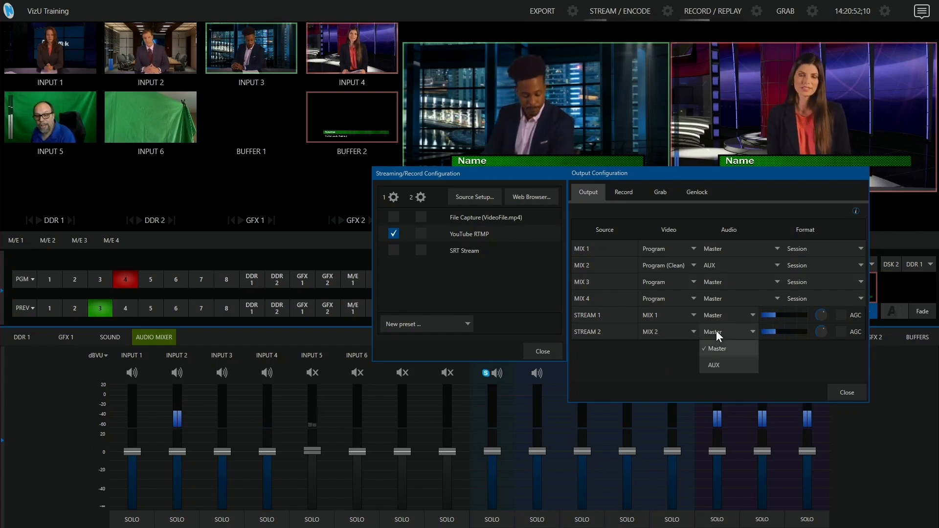
click(716, 363)
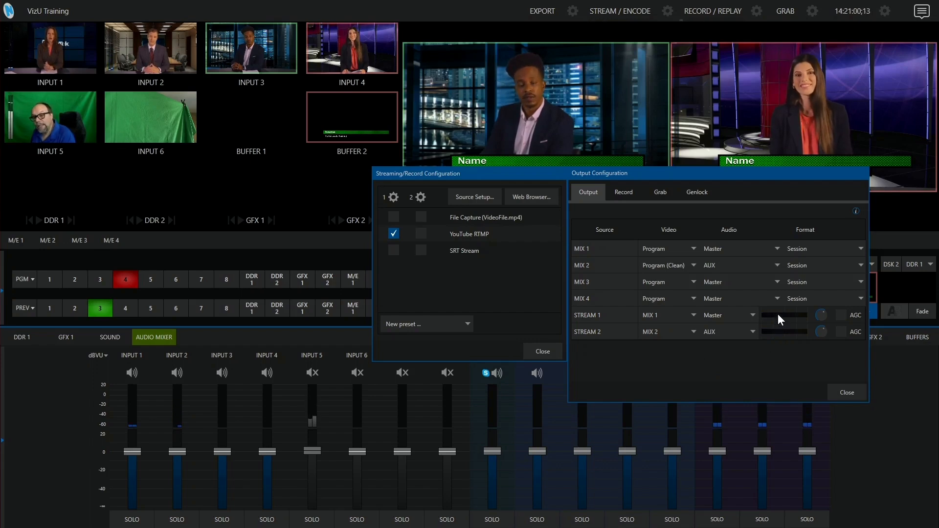
mouse_move(821, 315)
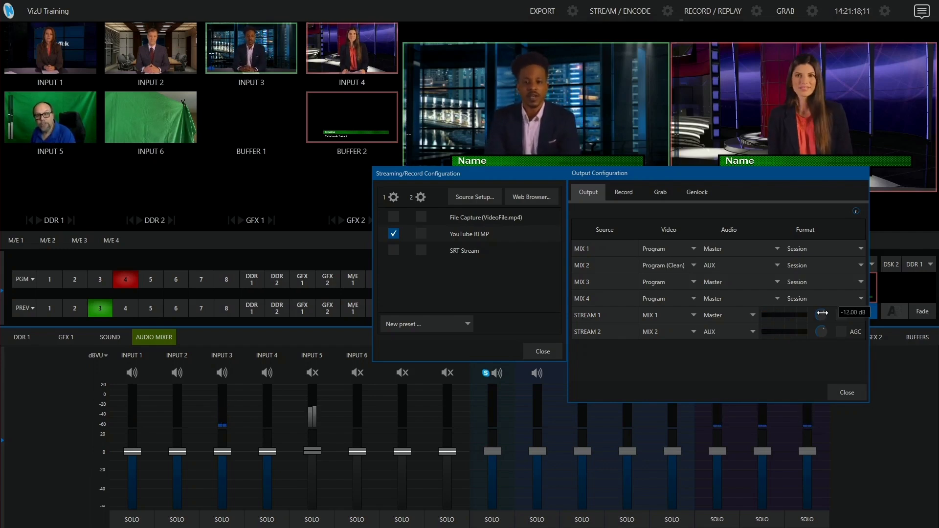
click(847, 393)
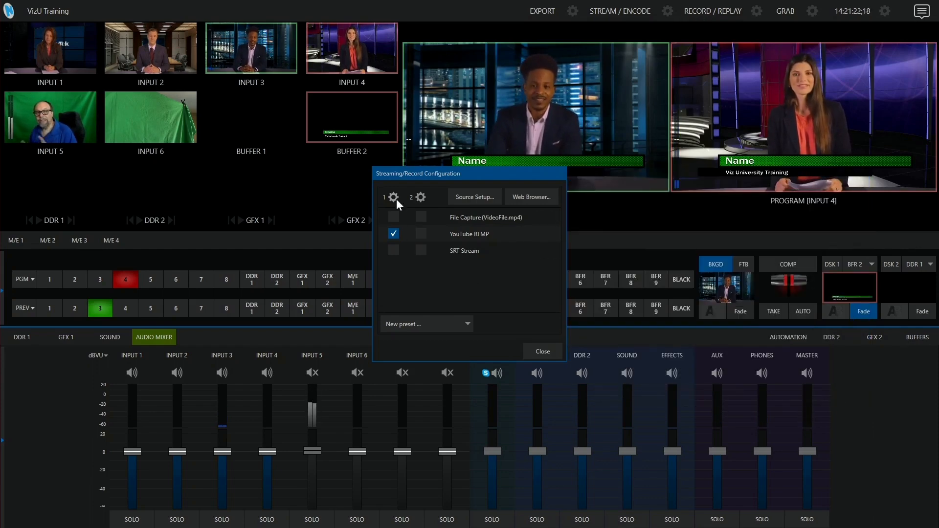